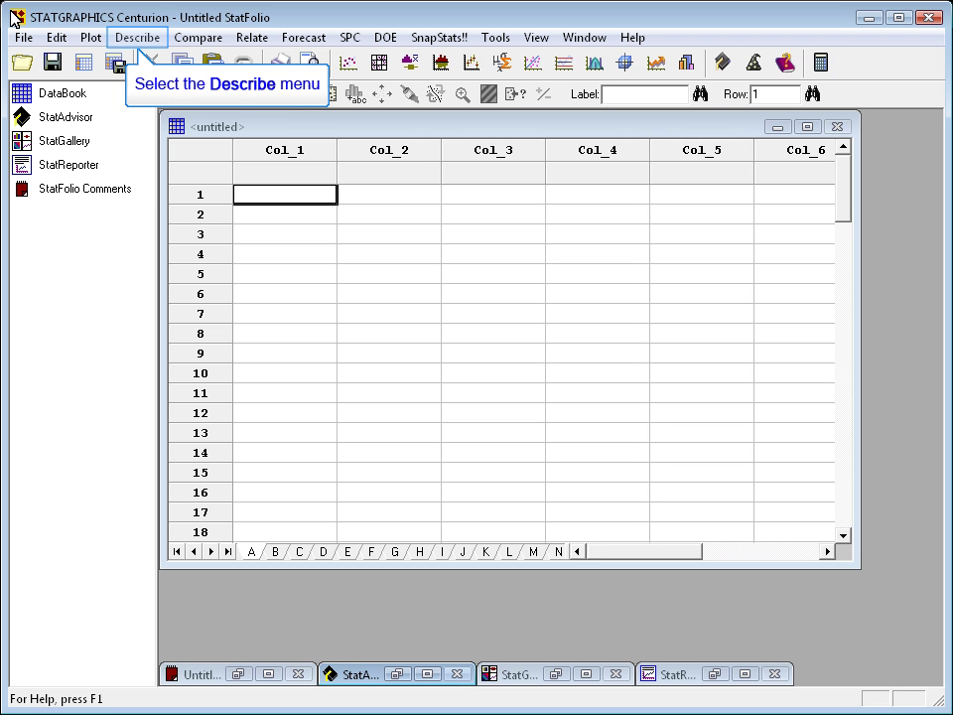
# - Launch Describe > Numeric Data > Sequential Sampling with no data variable to reach its options
pyautogui.click(139, 40)
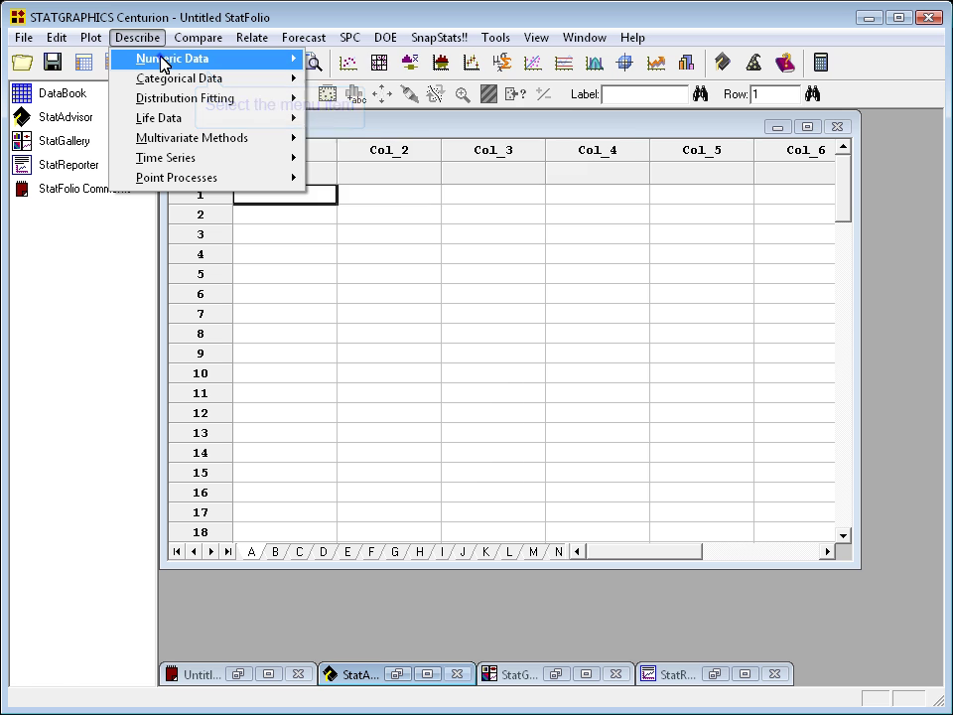
pyautogui.moveTo(162, 59)
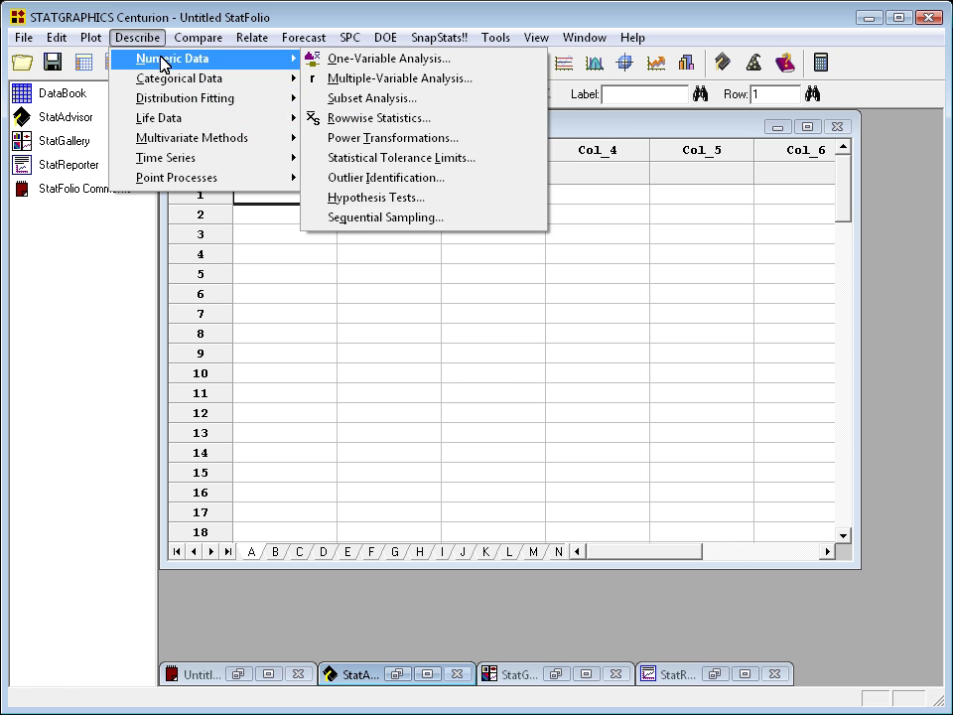
pyautogui.click(434, 223)
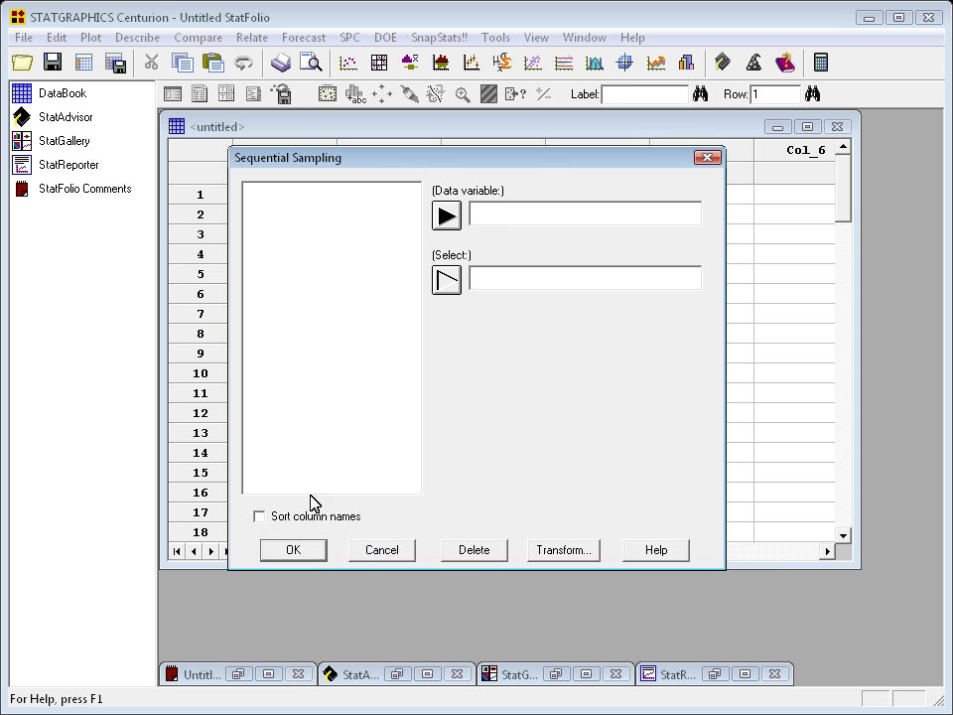
pyautogui.click(293, 551)
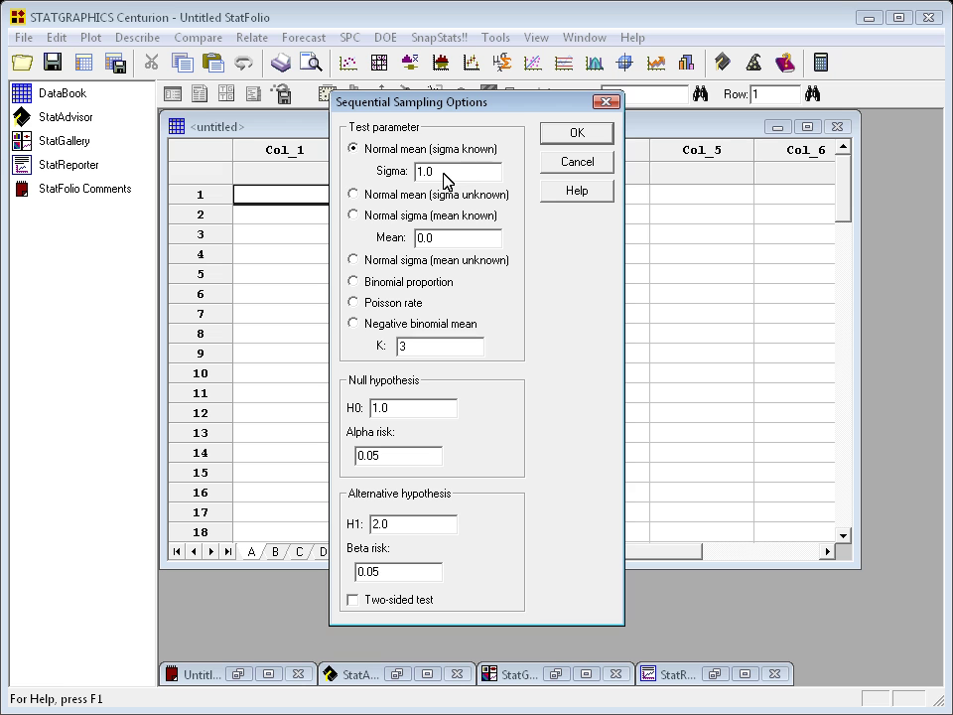
# - Set the known sigma to 10 and the H0 mean to 250
pyautogui.moveTo(444, 181); pyautogui.dragTo(419, 179)
pyautogui.write('10')
pyautogui.doubleClick(377, 410)
pyautogui.write('250')
pyautogui.click(418, 460)
# - Set the H1 mean to 260 and turn on the two-sided test
pyautogui.moveTo(407, 528); pyautogui.dragTo(372, 529)
pyautogui.write('260')
pyautogui.click(400, 572)
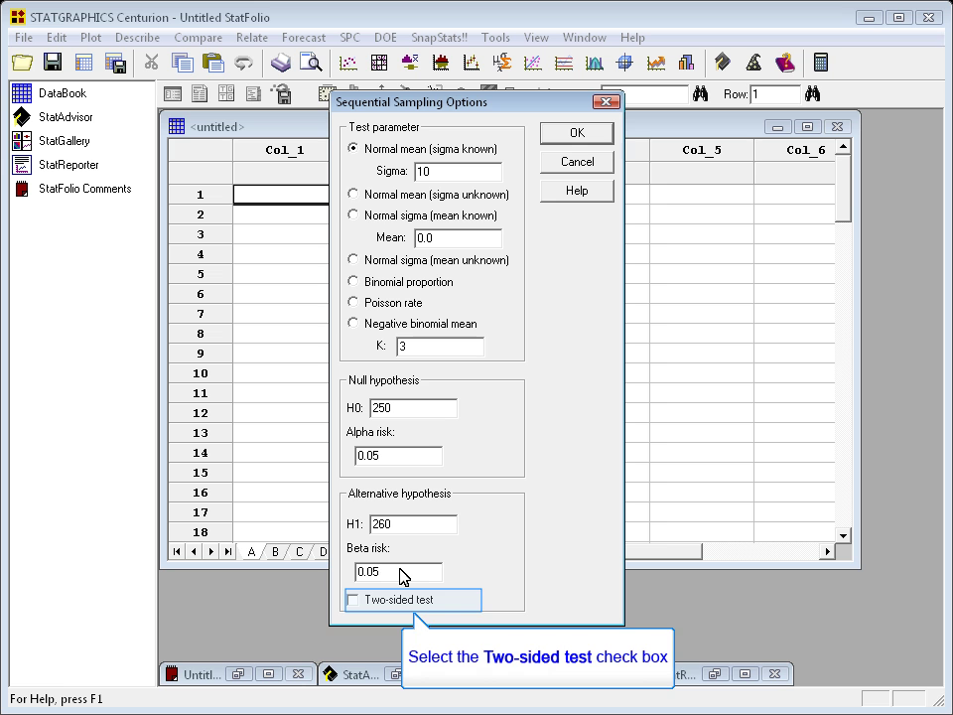
pyautogui.click(353, 600)
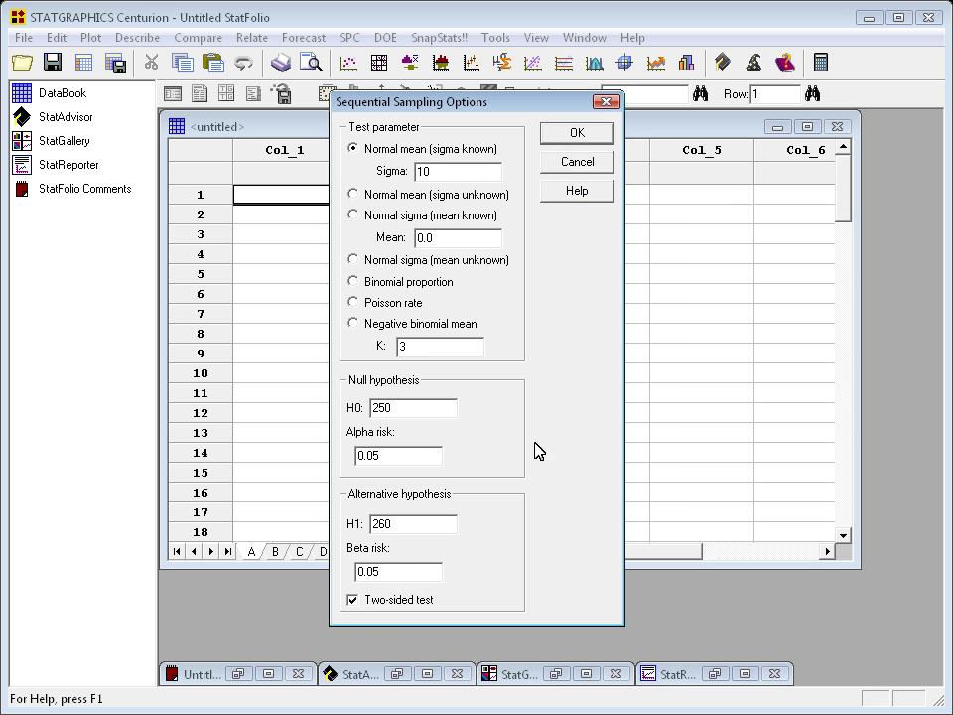
# - Accept the test options and default tables and graphs (Analysis Summary, Cumulative Plot)
pyautogui.click(578, 135)
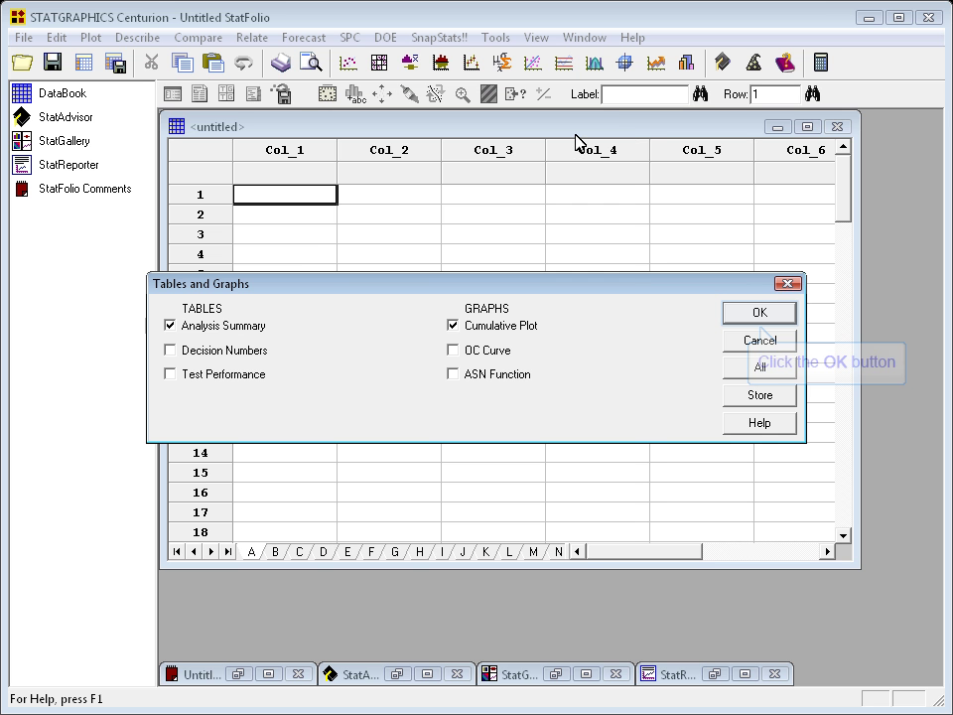
pyautogui.click(751, 315)
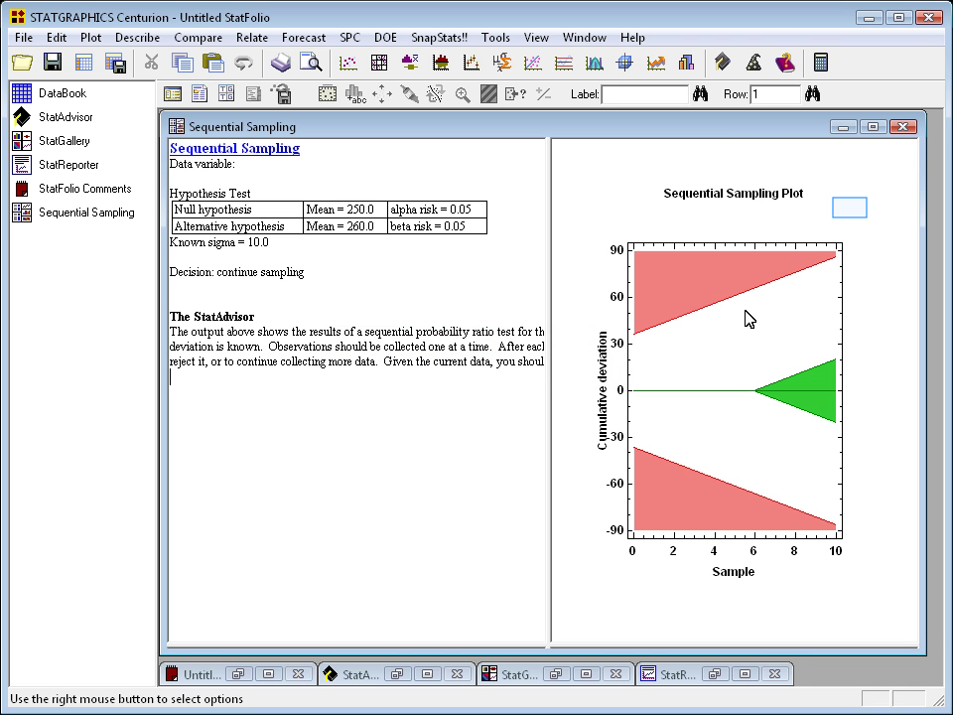
# - Maximize the Sequential Sampling Plot pane to fill the analysis window
pyautogui.doubleClick(851, 209)
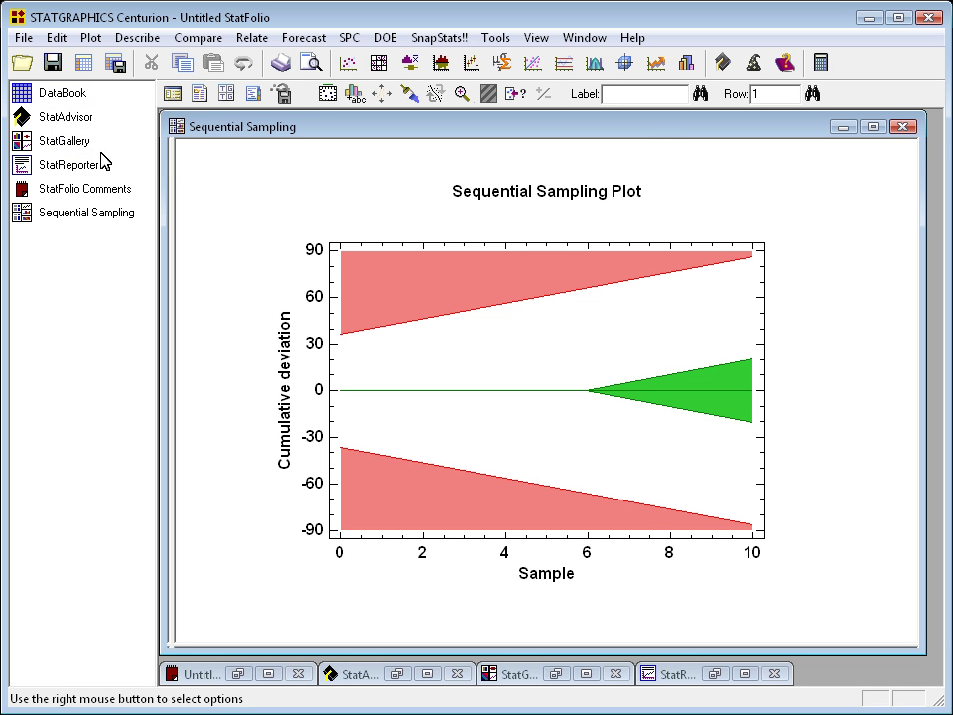
# - Enter 254 in row 1 of Col_1 in the DataBook
pyautogui.doubleClick(22, 89)
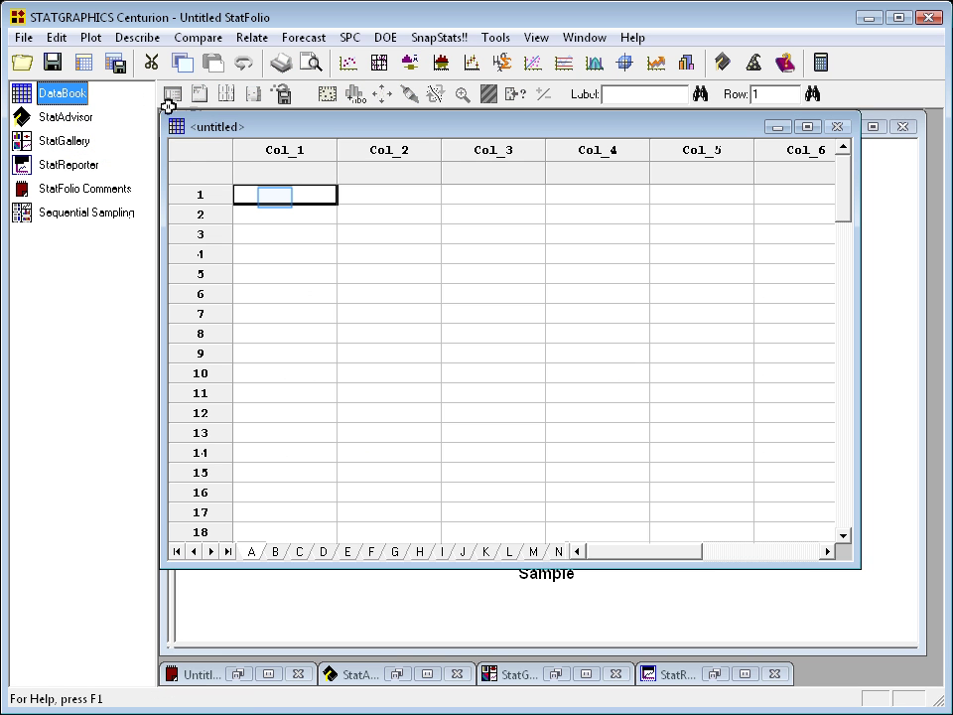
pyautogui.click(276, 197)
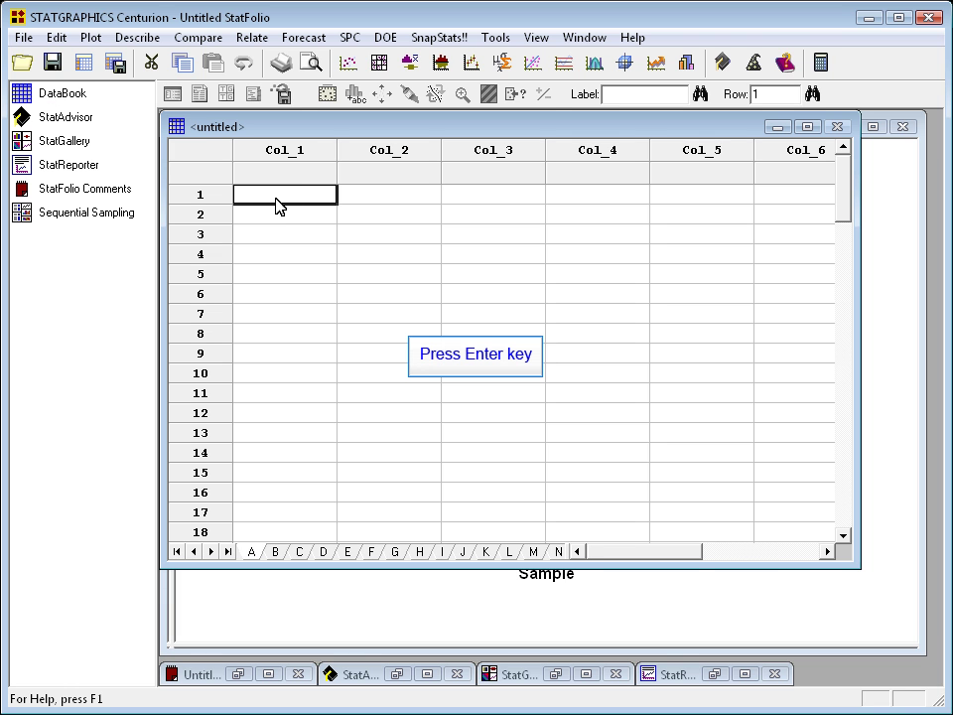
pyautogui.write('254')
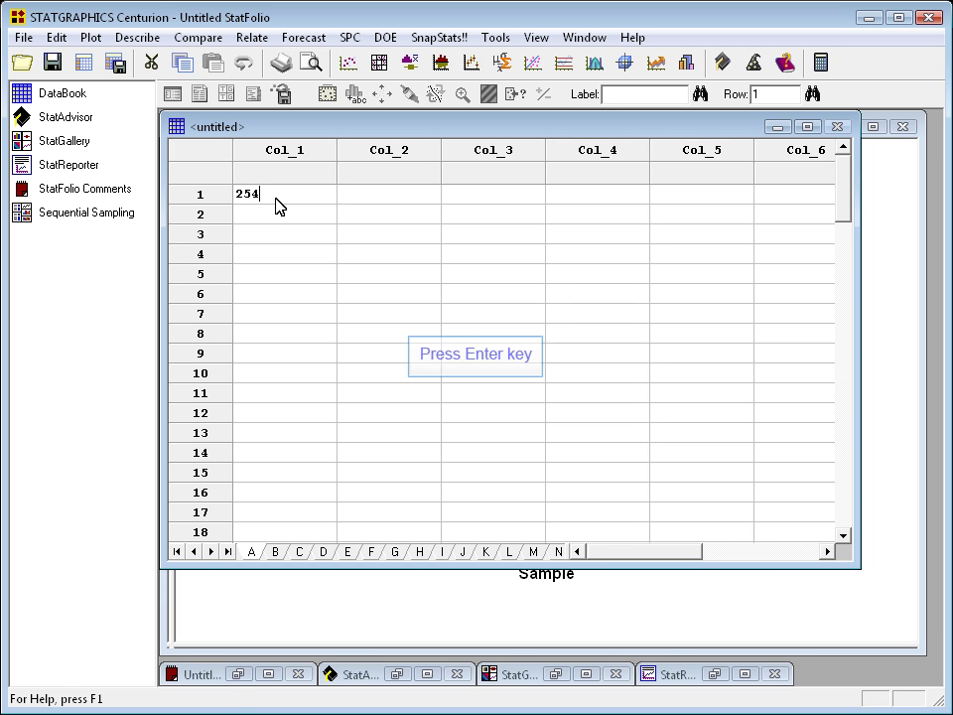
pyautogui.press('Return')
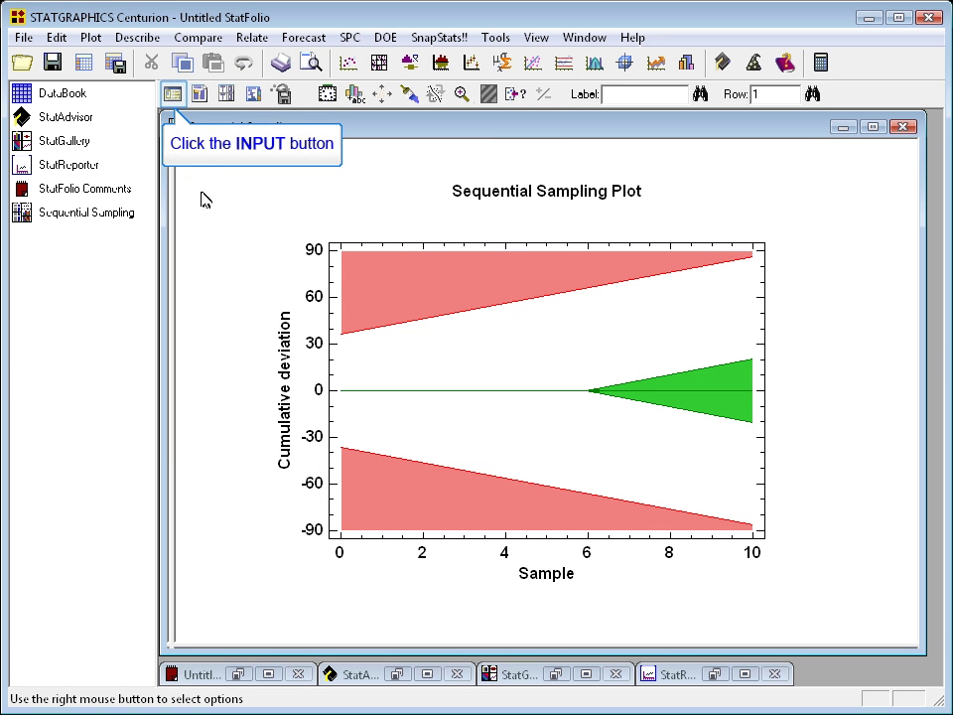
# - Make Col_1 the analysis's data variable and rerun the plot
pyautogui.click(173, 95)
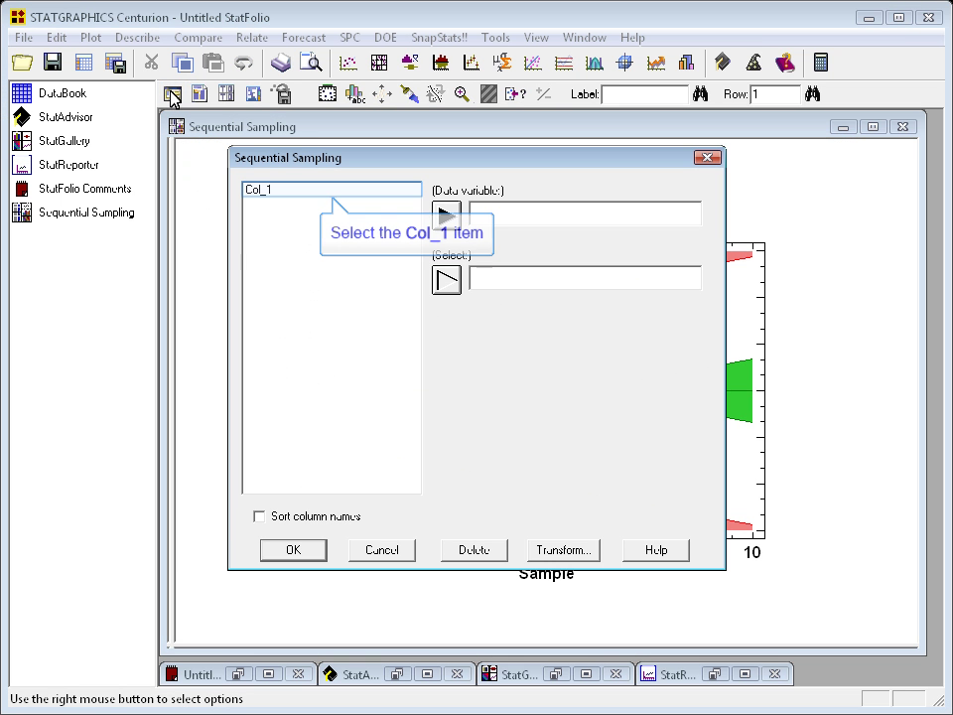
pyautogui.click(266, 192)
pyautogui.click(447, 218)
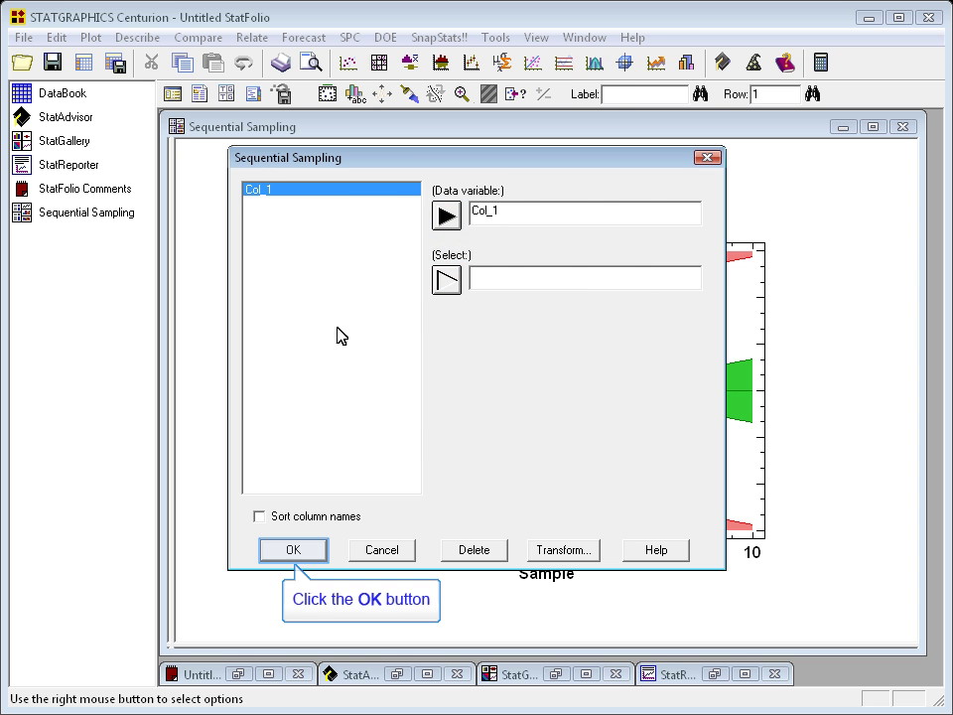
pyautogui.click(312, 550)
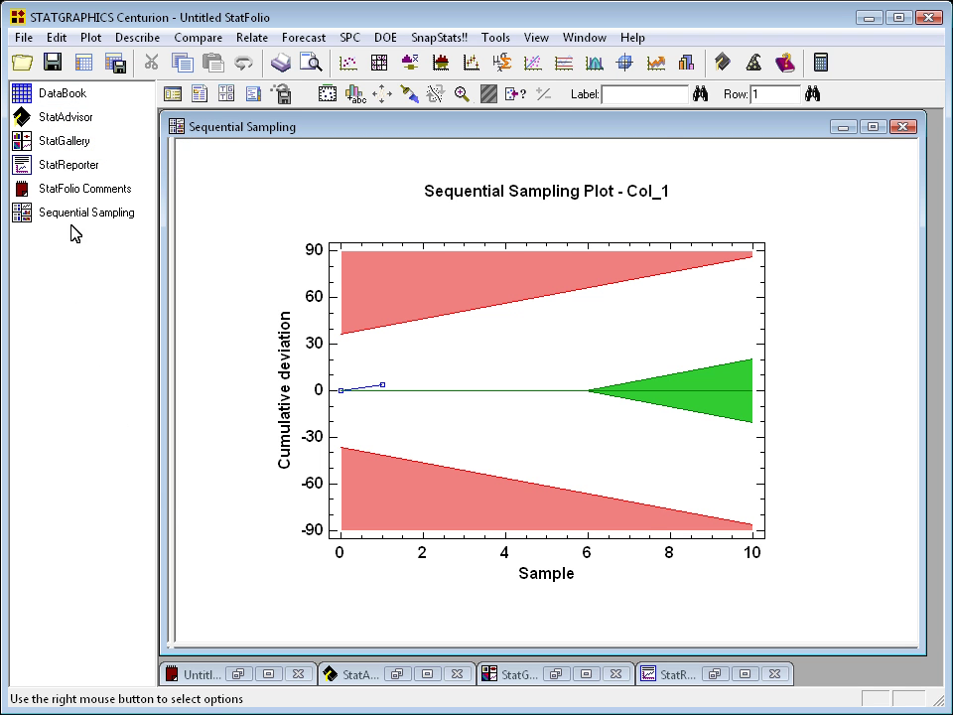
# - Add 261 and 273 as rows 2 and 3 of Col_1, checking the plot after each
pyautogui.click(67, 94)
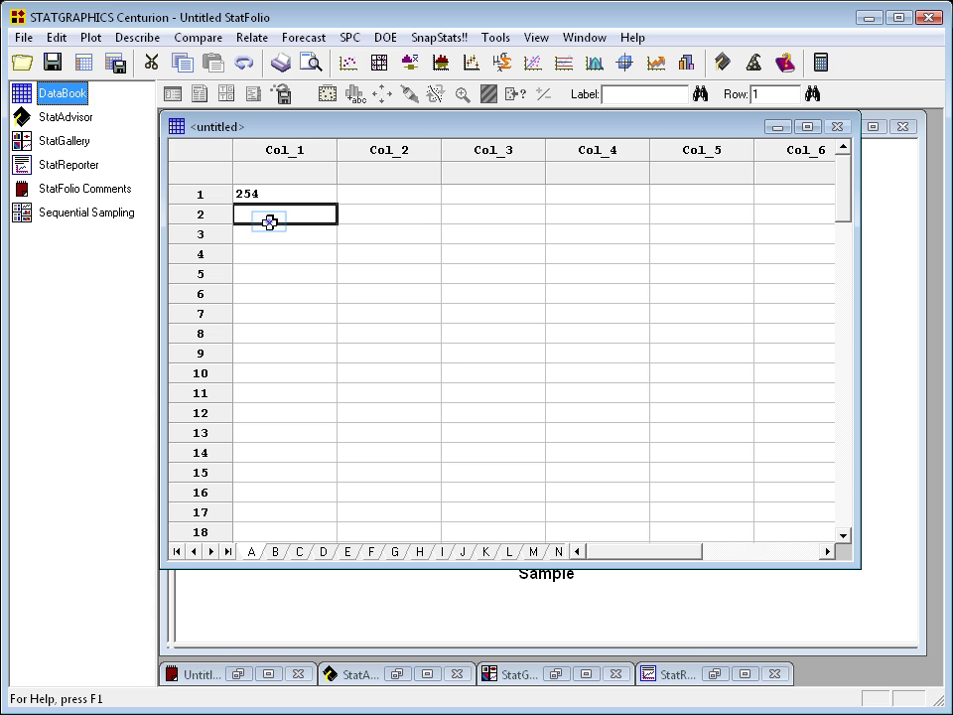
pyautogui.write('261')
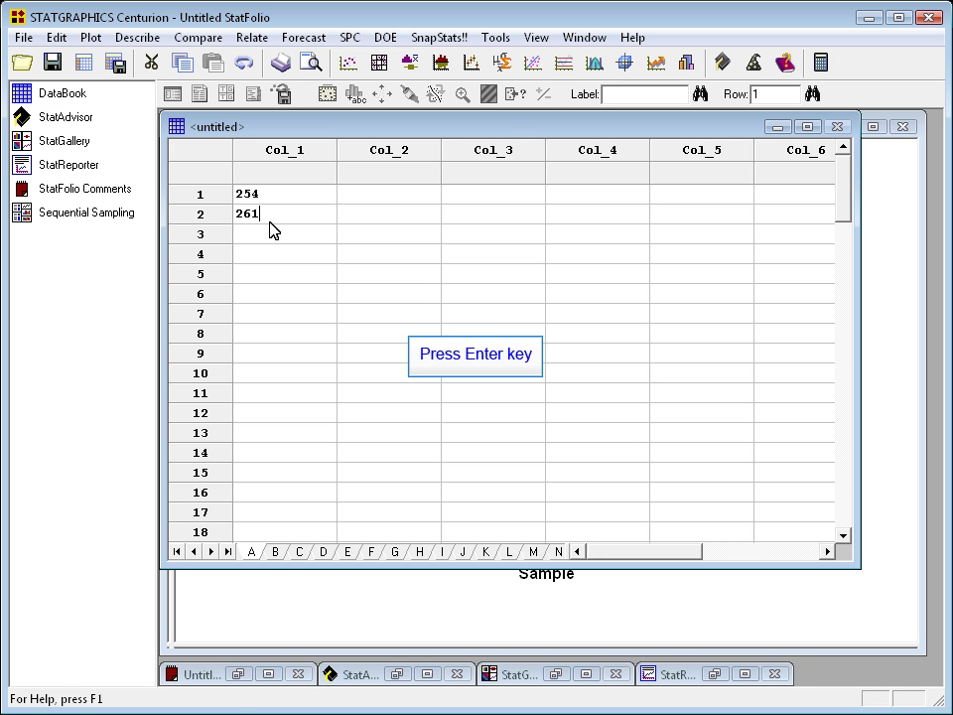
pyautogui.press('Return')
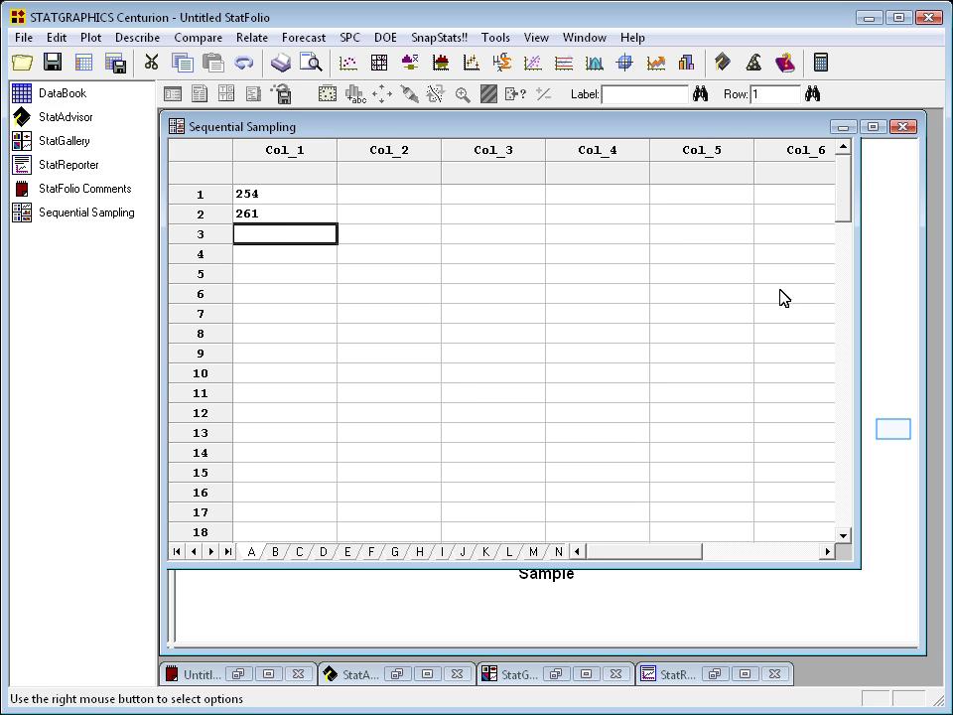
pyautogui.click(896, 436)
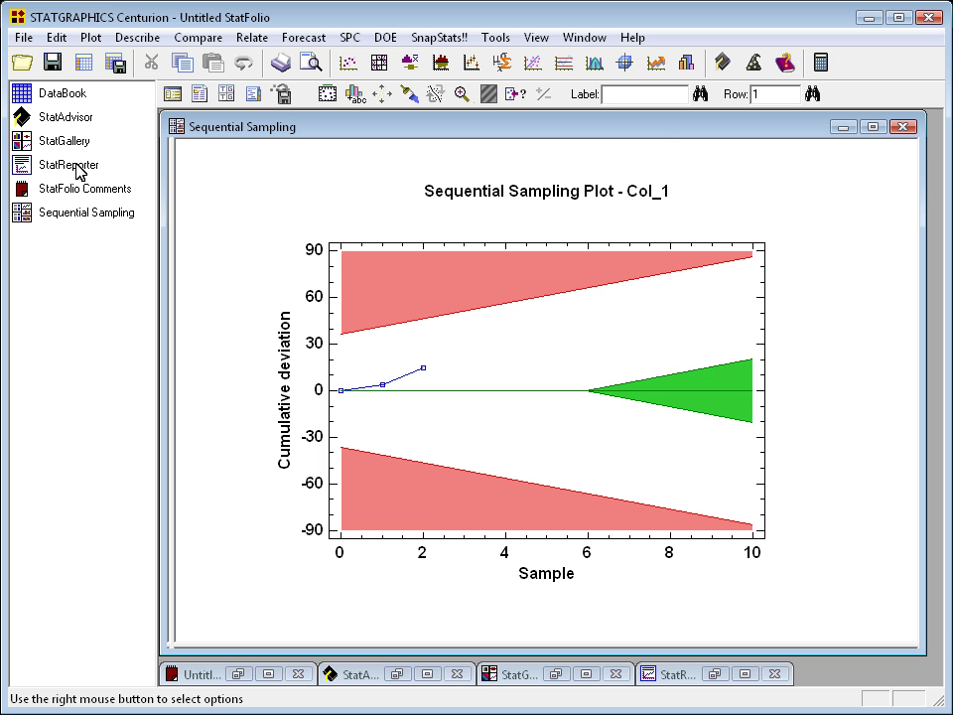
pyautogui.click(64, 94)
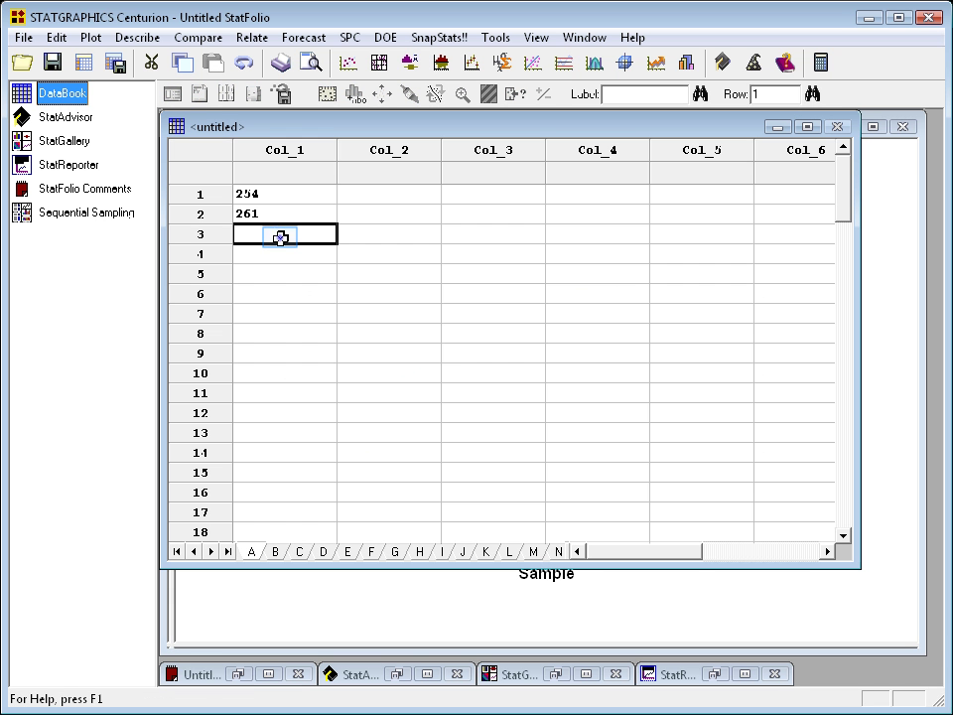
pyautogui.write('273')
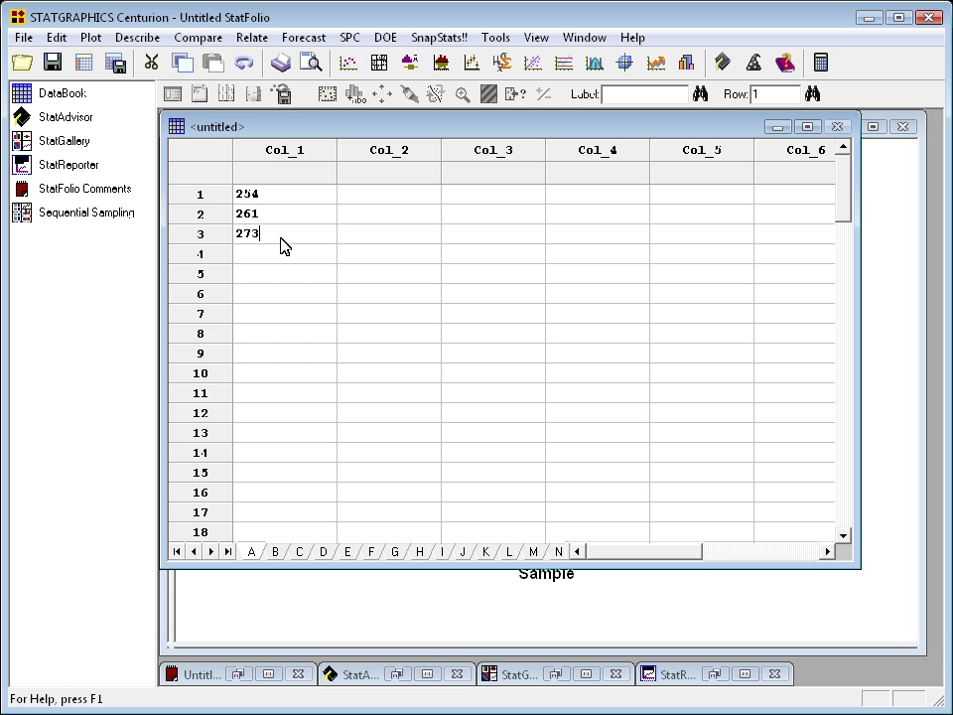
pyautogui.press('Return')
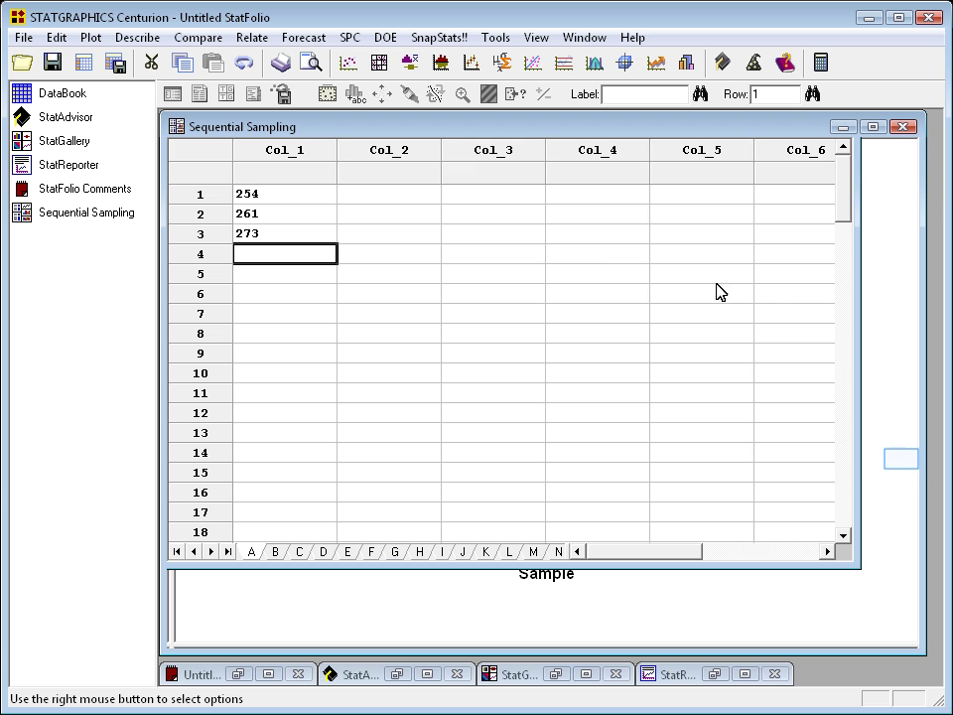
pyautogui.click(901, 461)
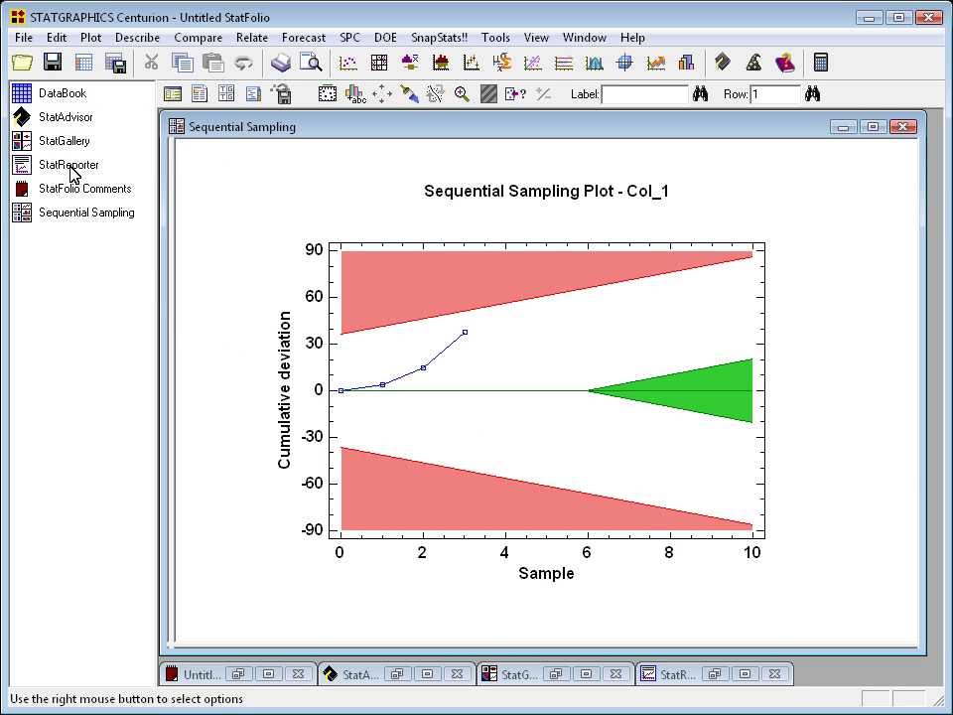
# - Enter 270 in row 4 of Col_1 and view the updated plot
pyautogui.click(58, 92)
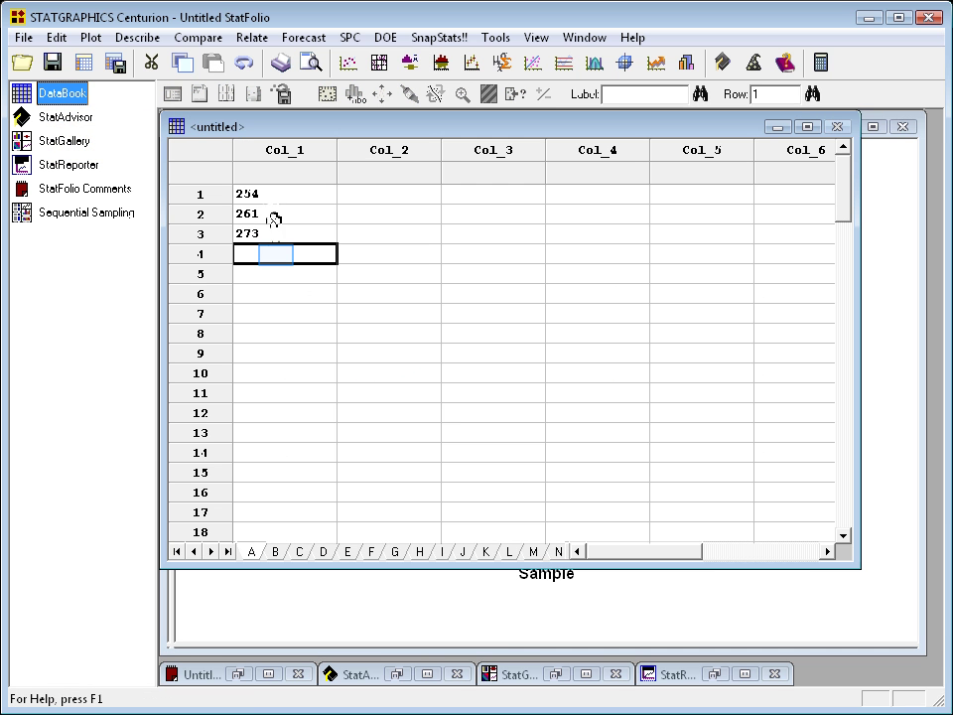
pyautogui.click(276, 253)
pyautogui.write('2')
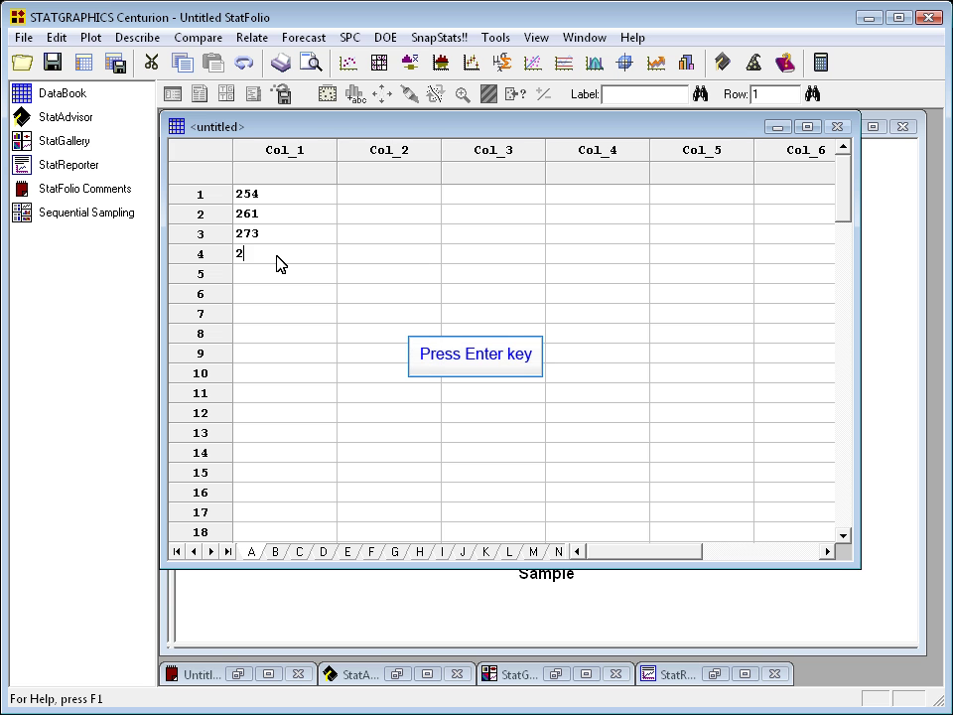
pyautogui.write('70')
pyautogui.press('Return')
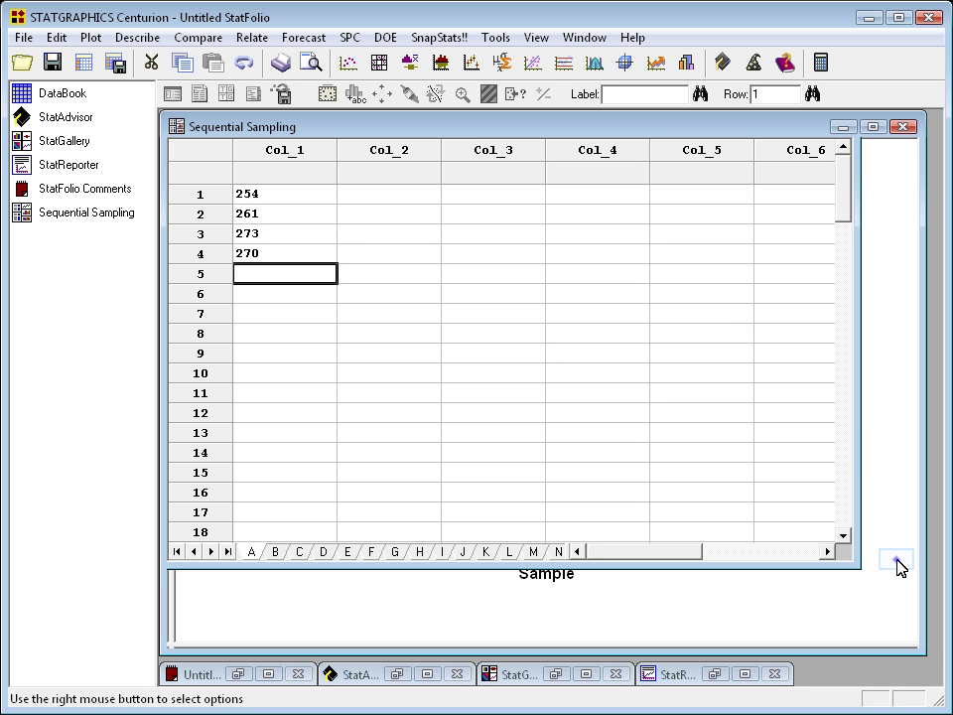
pyautogui.click(899, 566)
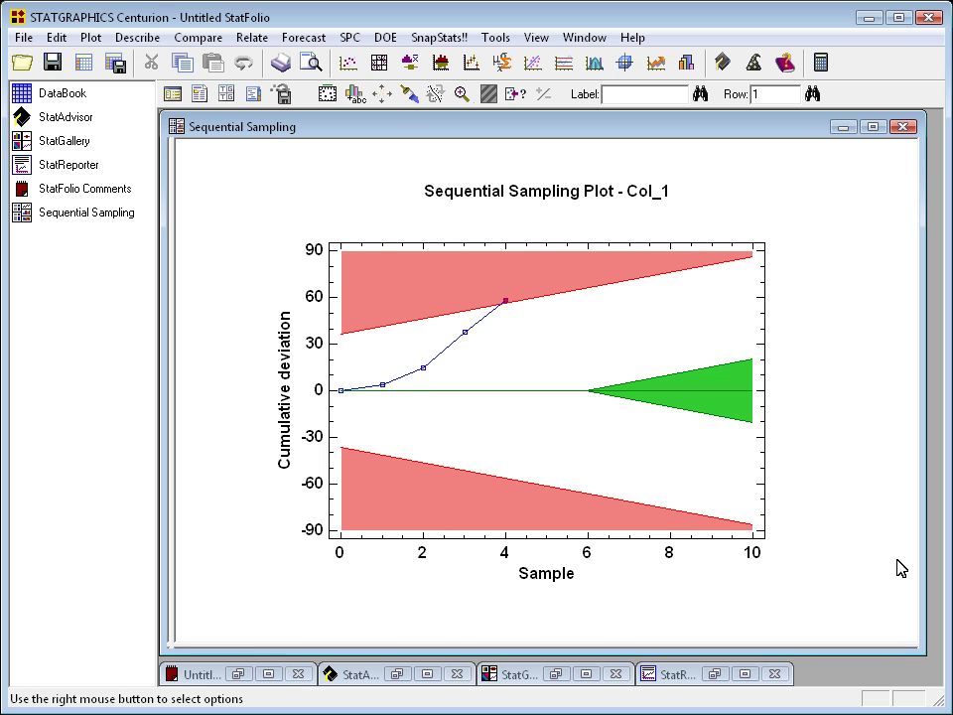